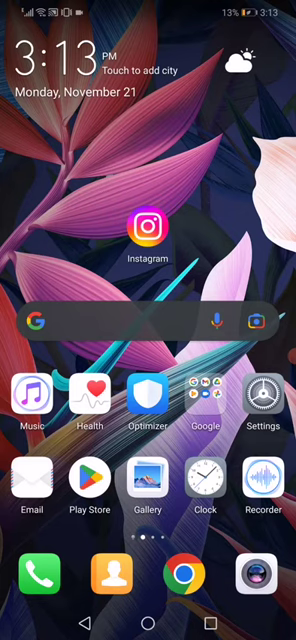
- Open the Settings app from the home screen icon
left_click(263, 395)
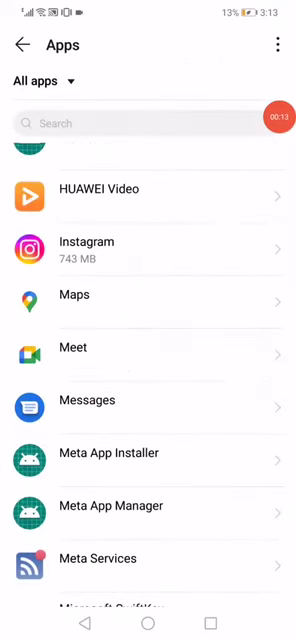
scroll(148, 380, "down", 1)
scroll(148, 380, "up", 5)
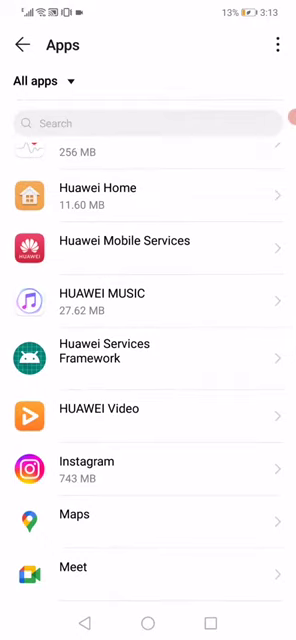
scroll(148, 380, "down", 3)
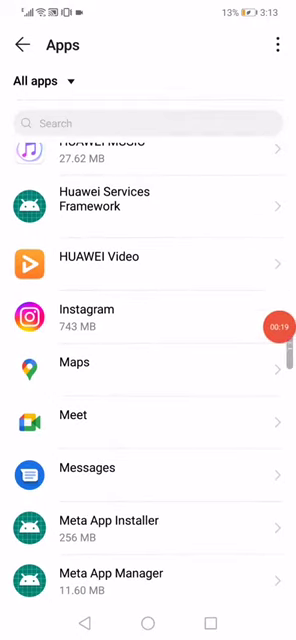
- Open Instagram's app details from the installed apps list
left_click(87, 316)
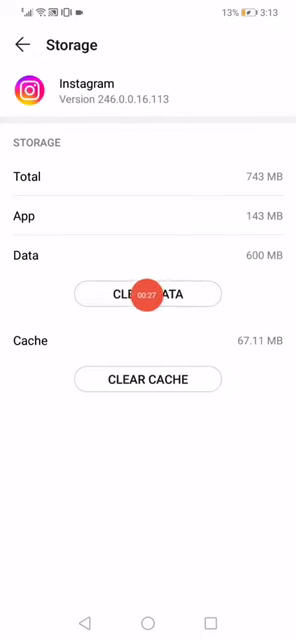
- Return from Instagram's storage page to App info, then exit to the home screen
left_click(22, 44)
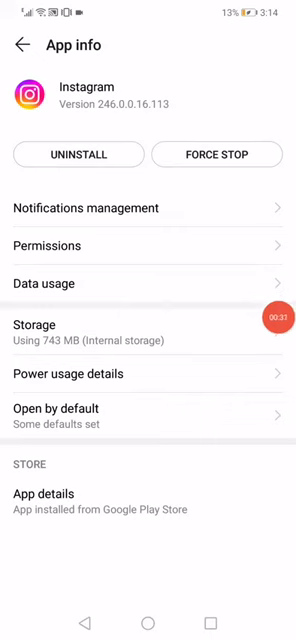
left_click(148, 622)
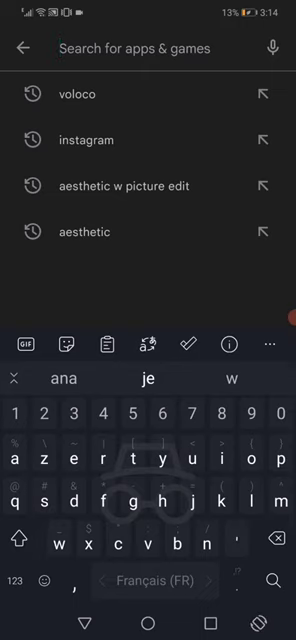
- Rerun the 'instagram' search from Play Store search history
left_click(86, 140)
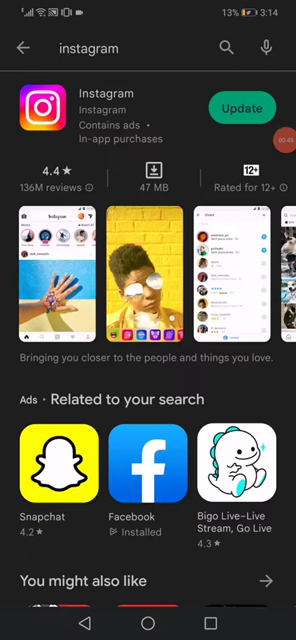
- Leave the Play Store for the home screen without updating Instagram
left_click(148, 623)
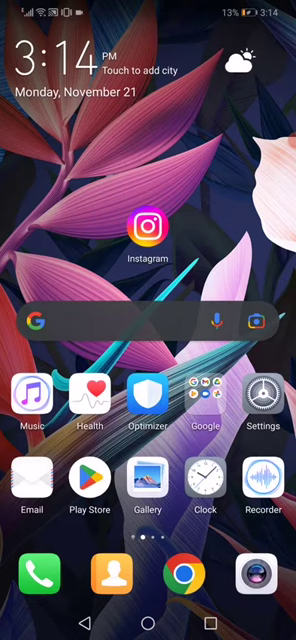